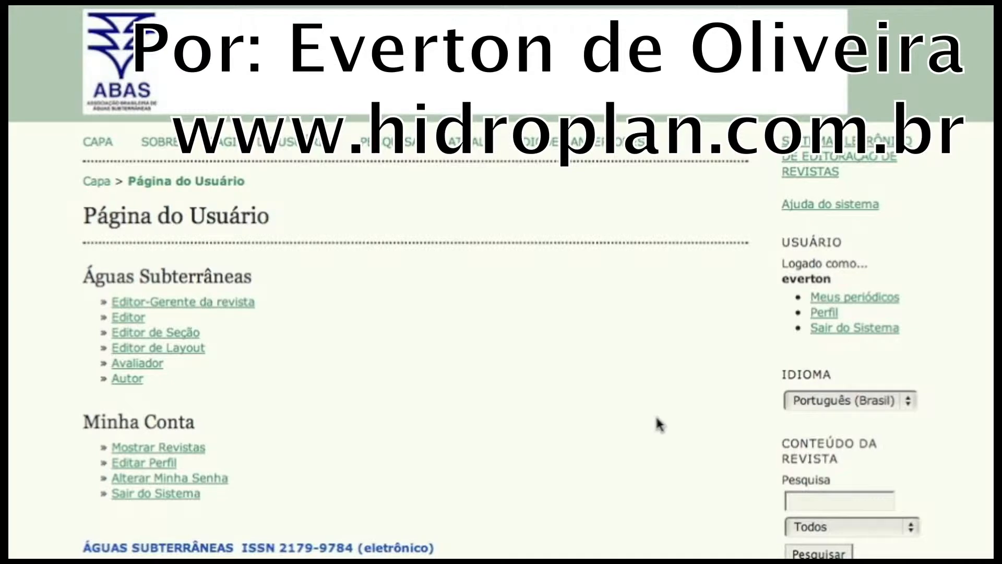
# - Enter the Águas Subterrâneas section editor role and open the in-review submission "Leia o blog Era da Água!!!"
pyautogui.scroll(1, 657, 417)
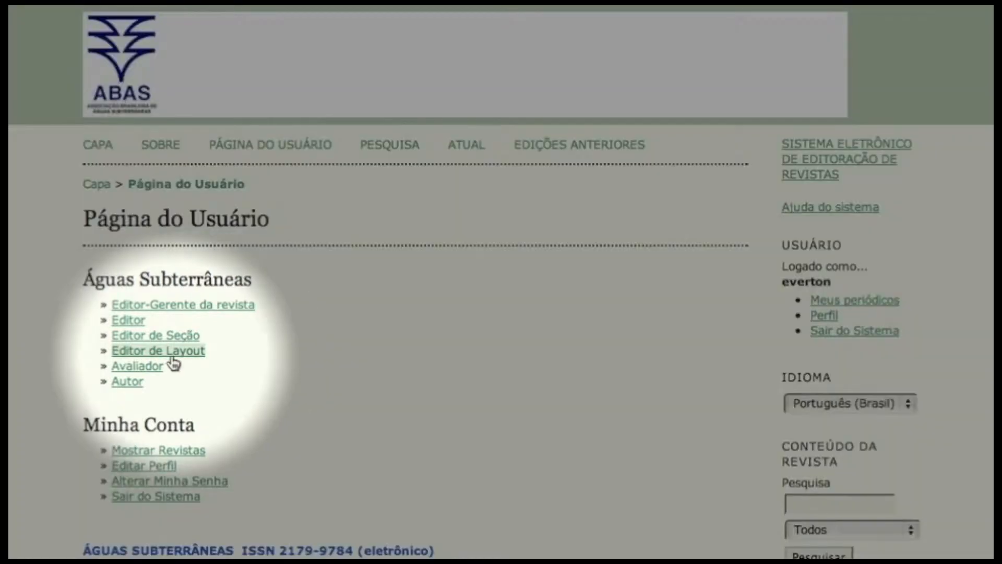
pyautogui.click(169, 339)
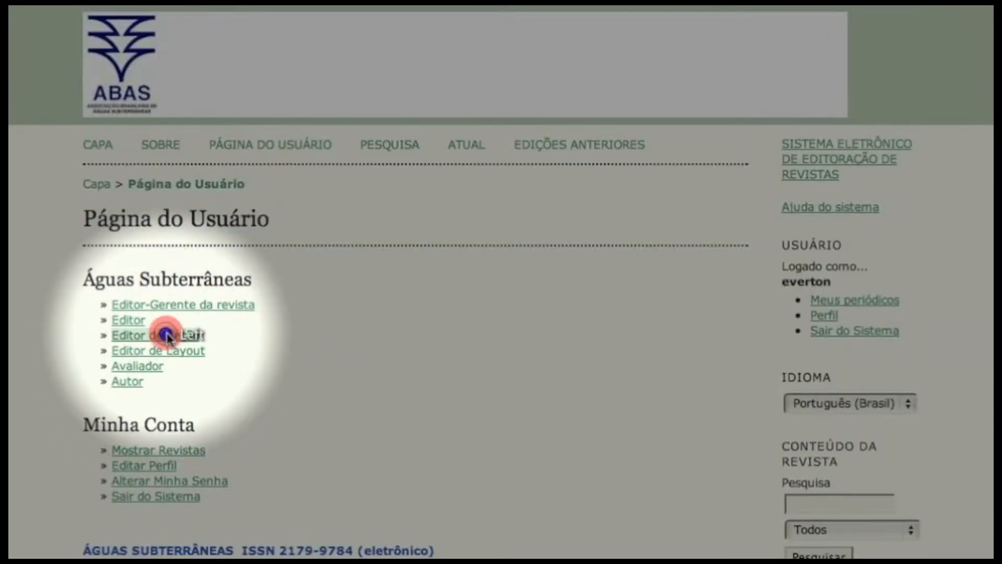
pyautogui.scroll(-5, 236, 325)
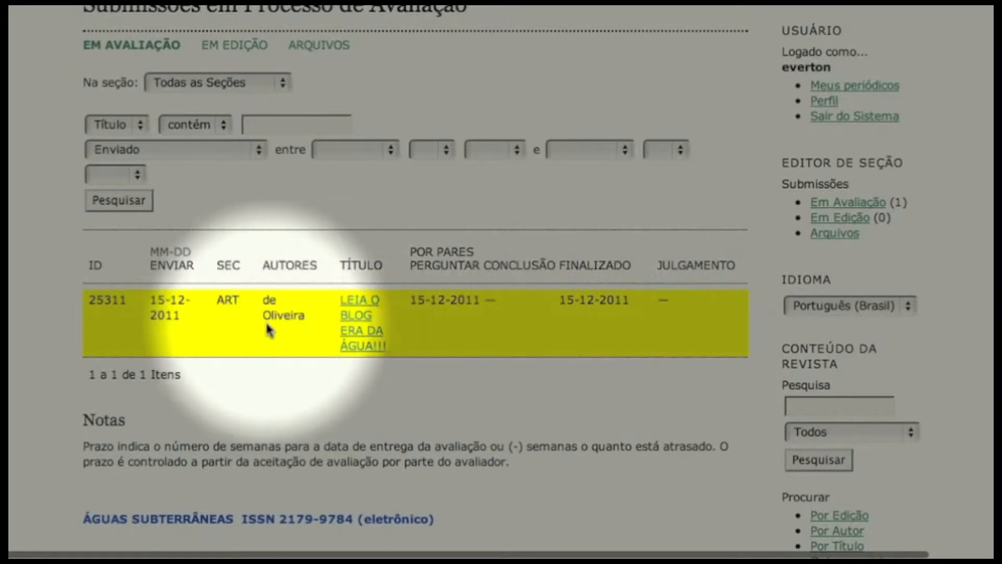
pyautogui.click(364, 327)
# - Record the acknowledgement of Avaliador A's review, skipping the thank-you e-mail
pyautogui.scroll(-3, 364, 328)
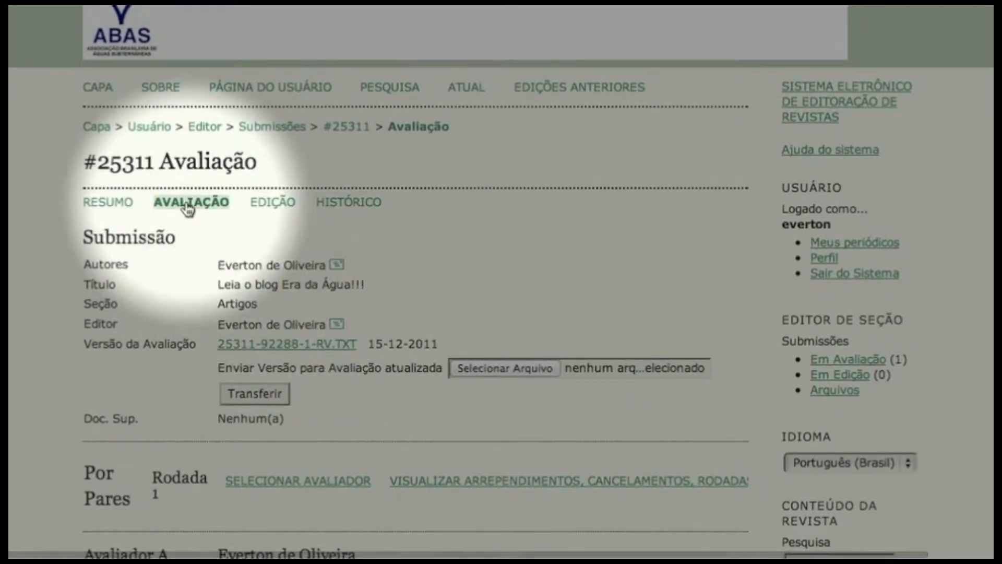
pyautogui.scroll(-2, 189, 209)
pyautogui.scroll(-5, 189, 209)
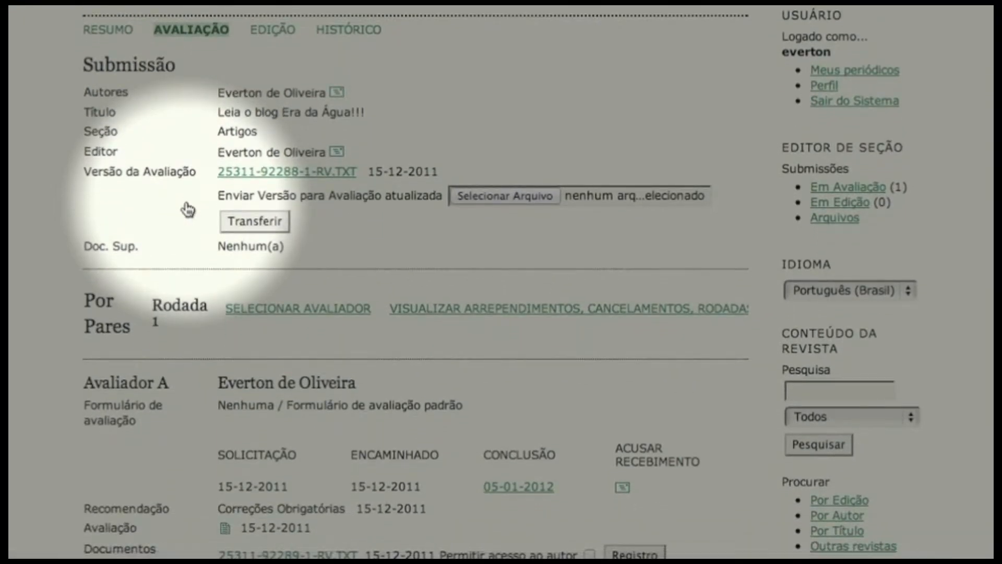
pyautogui.scroll(-7, 188, 209)
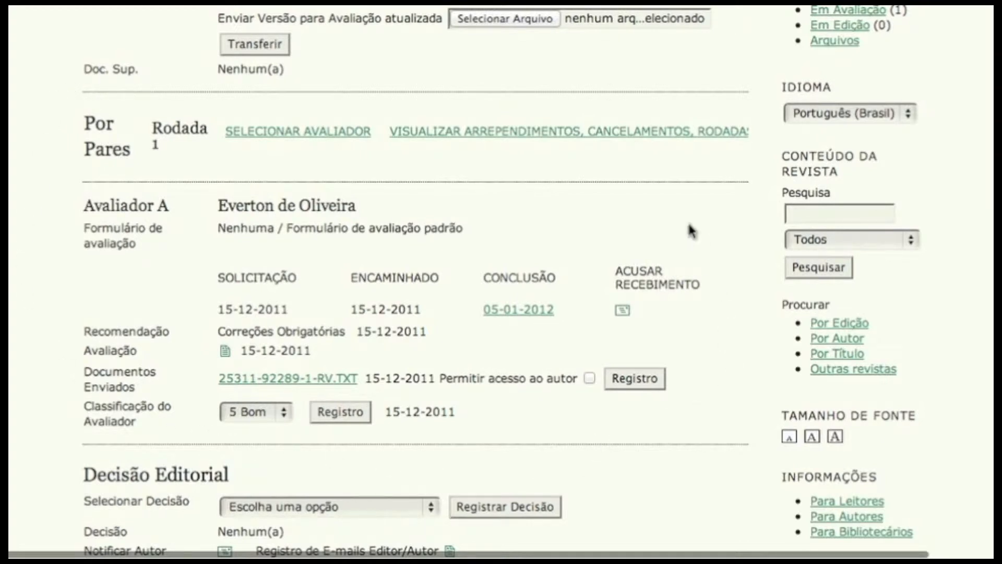
pyautogui.scroll(-3, 42, 279)
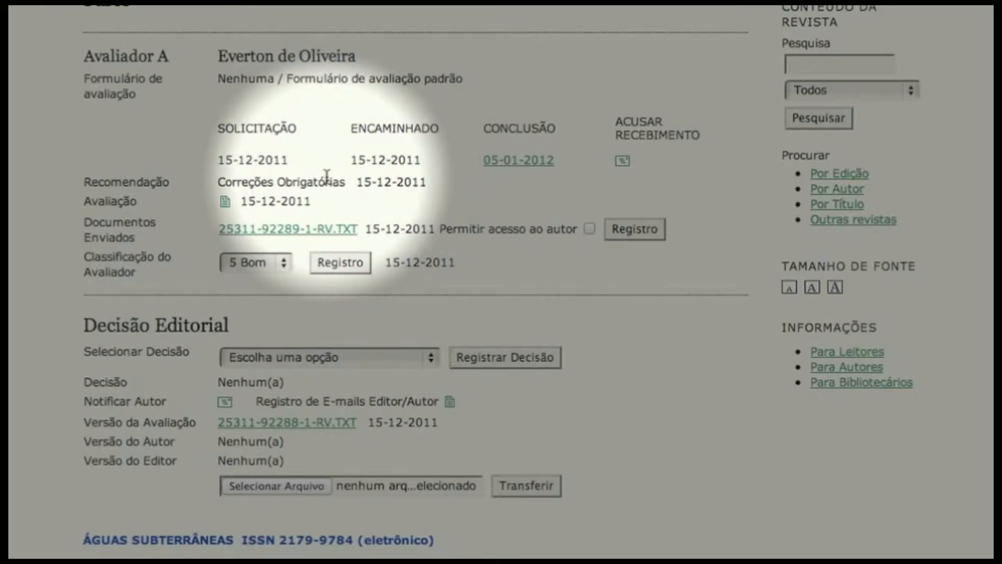
pyautogui.click(622, 163)
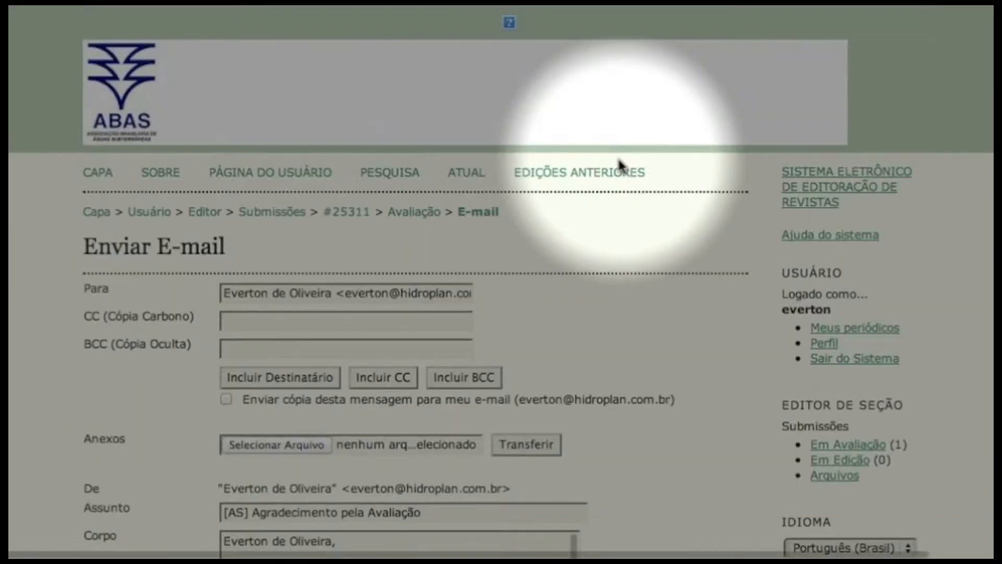
pyautogui.scroll(-7, 342, 245)
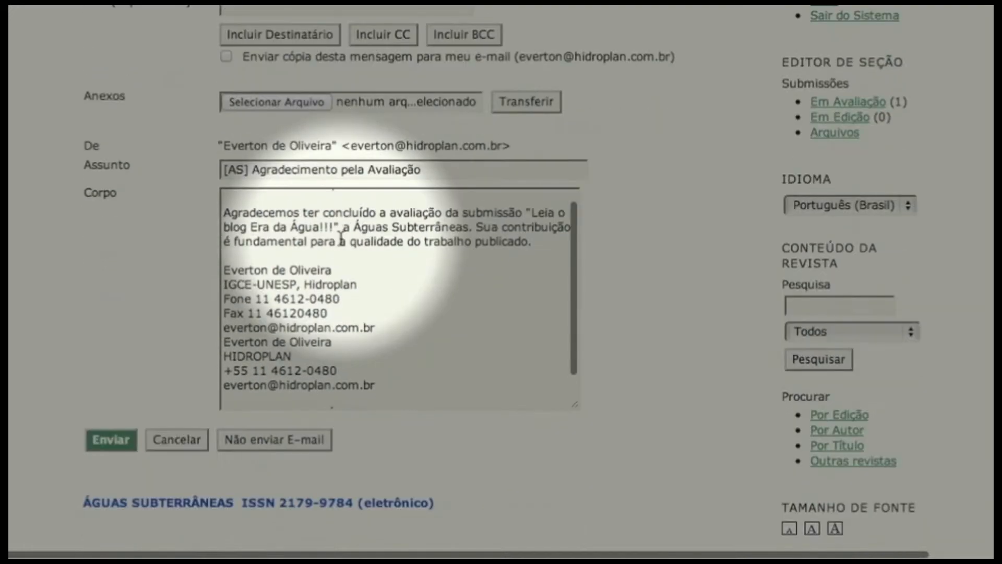
pyautogui.scroll(3, 313, 246)
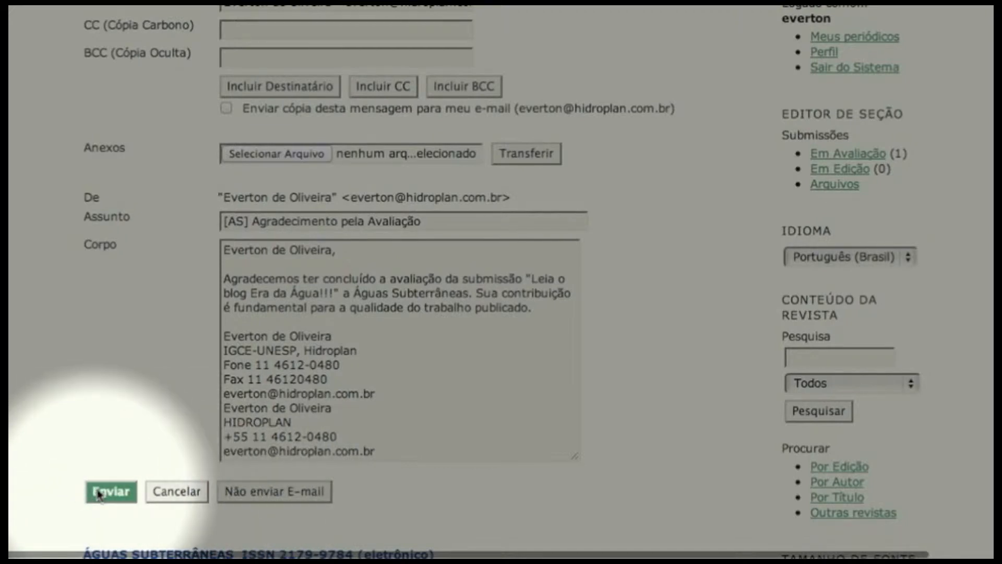
pyautogui.click(227, 493)
# - Read Avaliador A's review comments to the editor and author, and close them
pyautogui.scroll(-5, 197, 235)
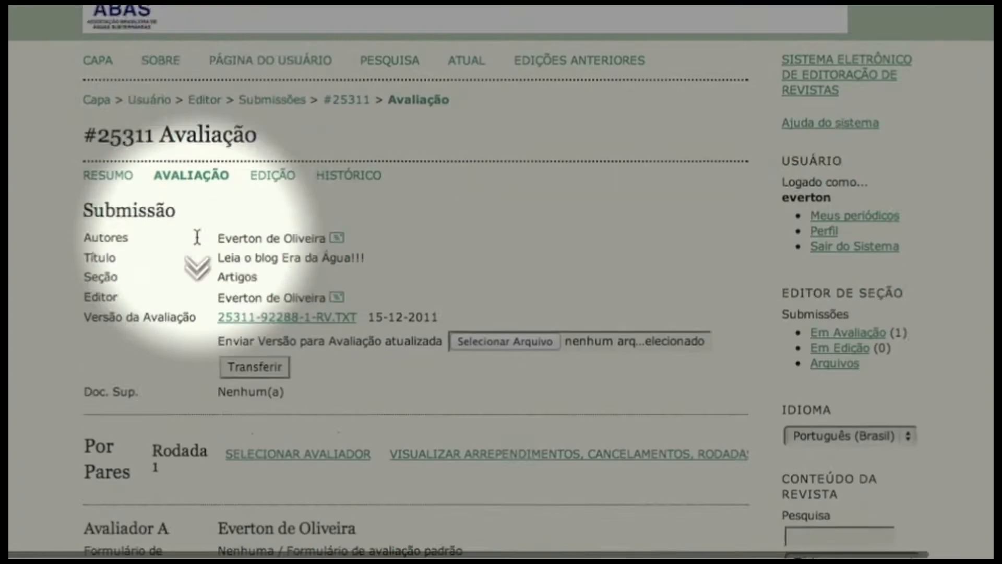
pyautogui.scroll(-3, 198, 236)
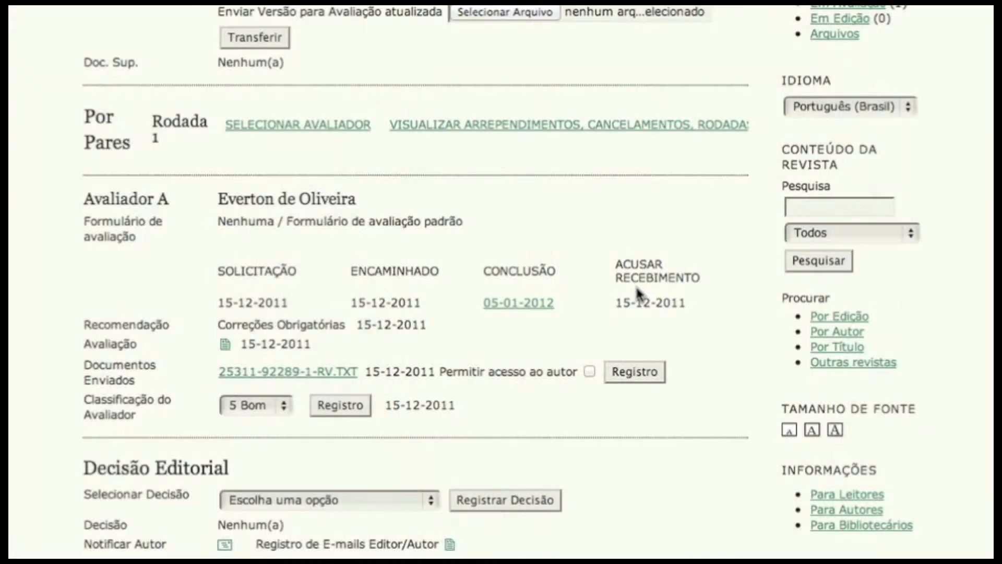
pyautogui.scroll(-3, 373, 268)
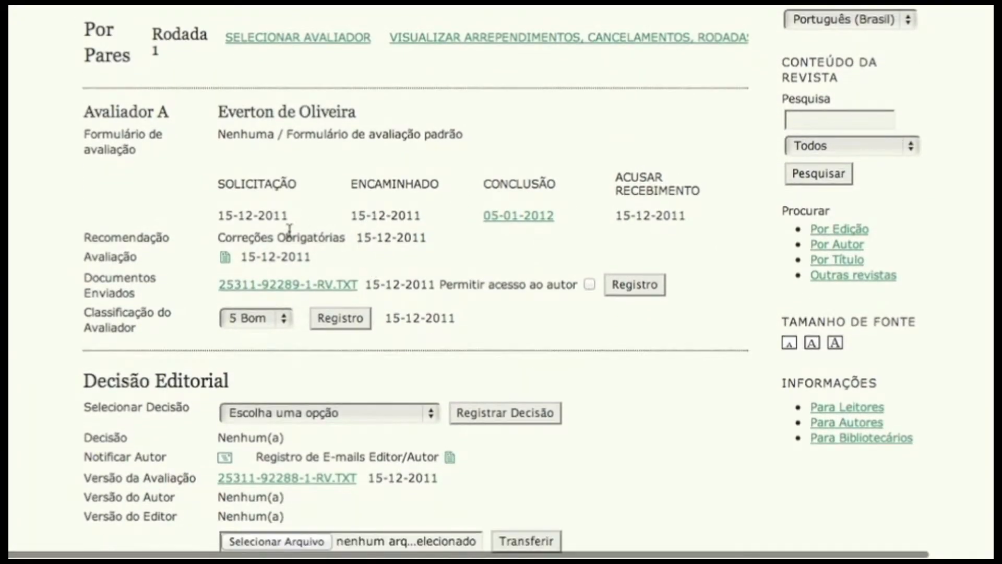
pyautogui.click(225, 260)
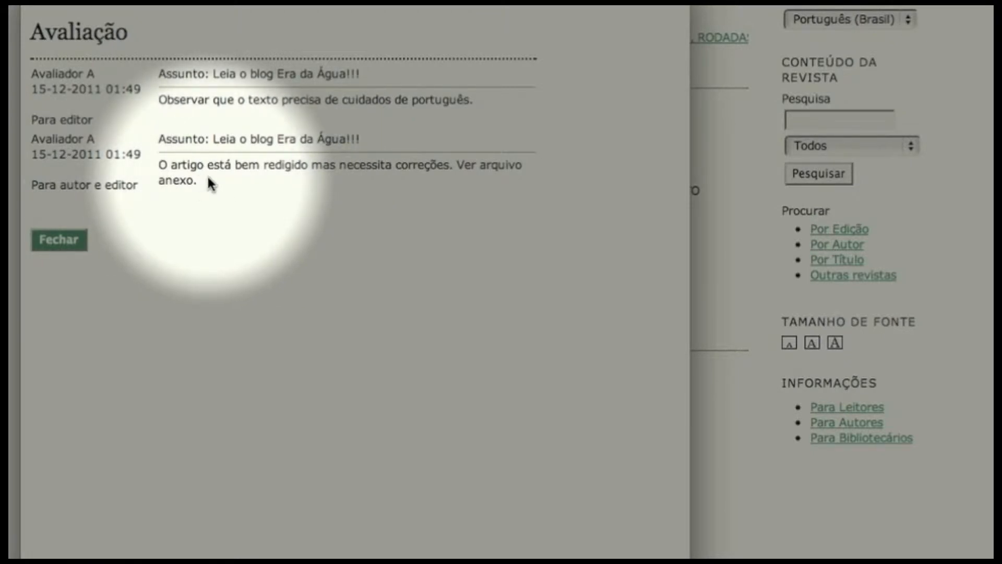
pyautogui.click(59, 239)
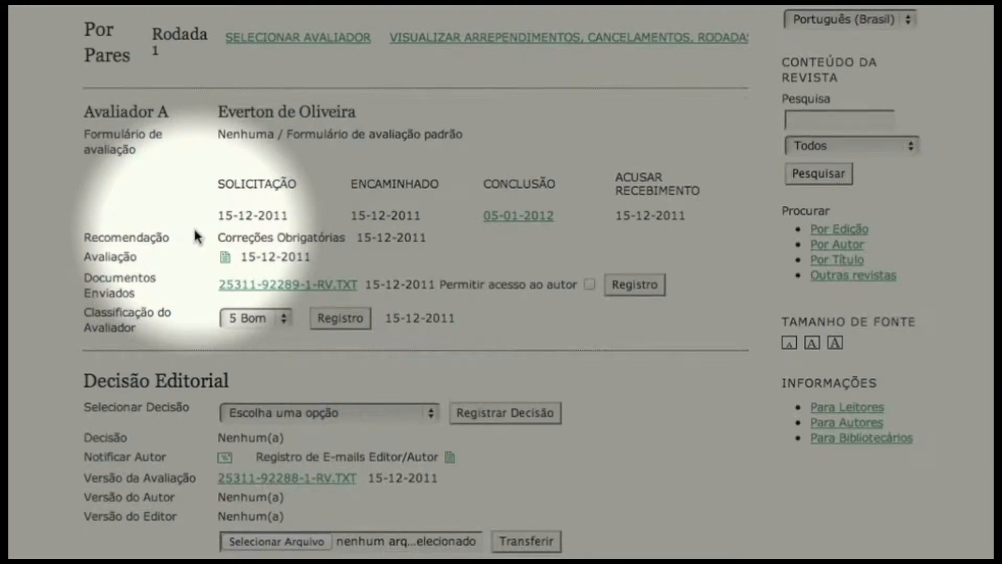
# - Allow the author access to the file uploaded by Avaliador A and record the setting
pyautogui.scroll(-3, 195, 233)
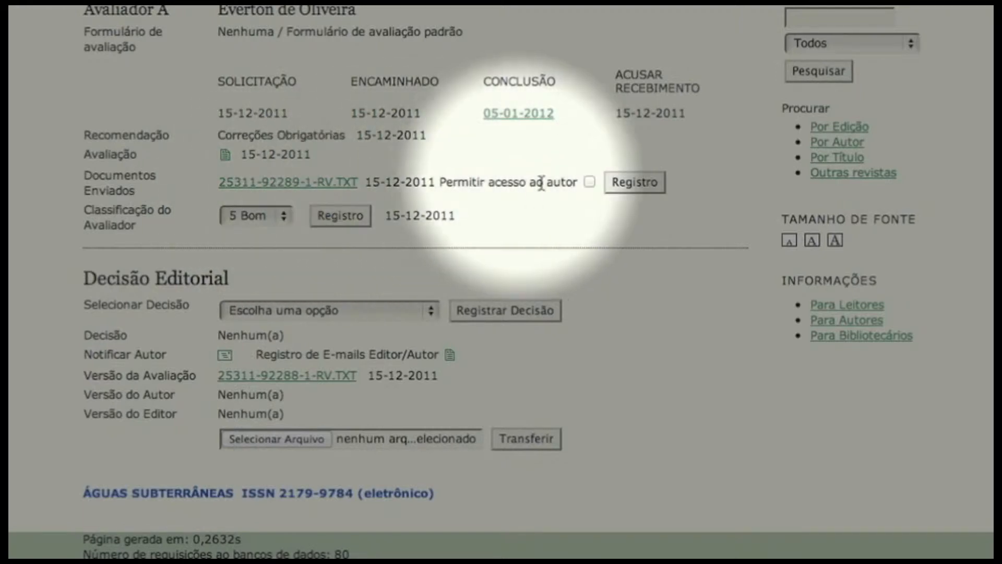
pyautogui.click(588, 181)
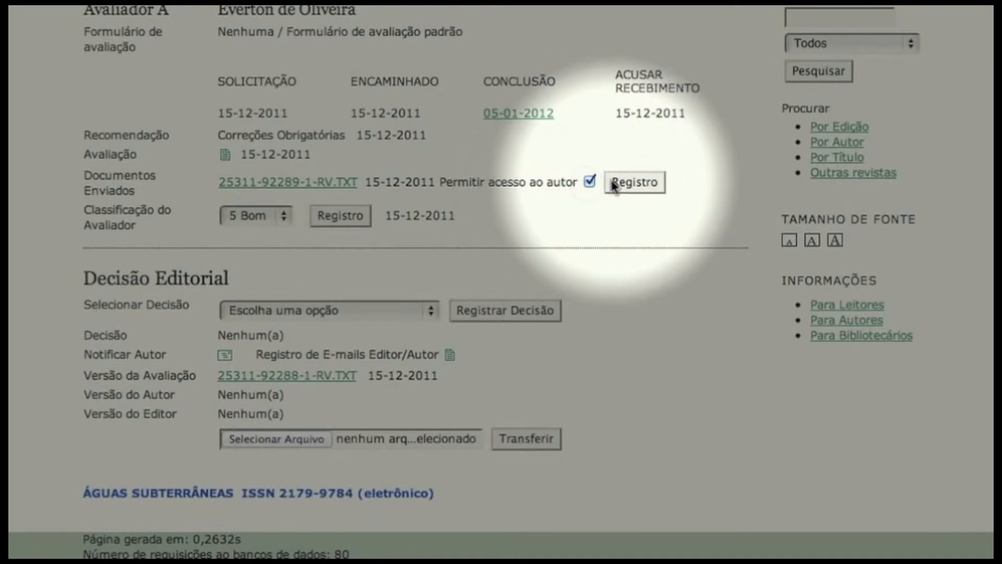
pyautogui.click(624, 184)
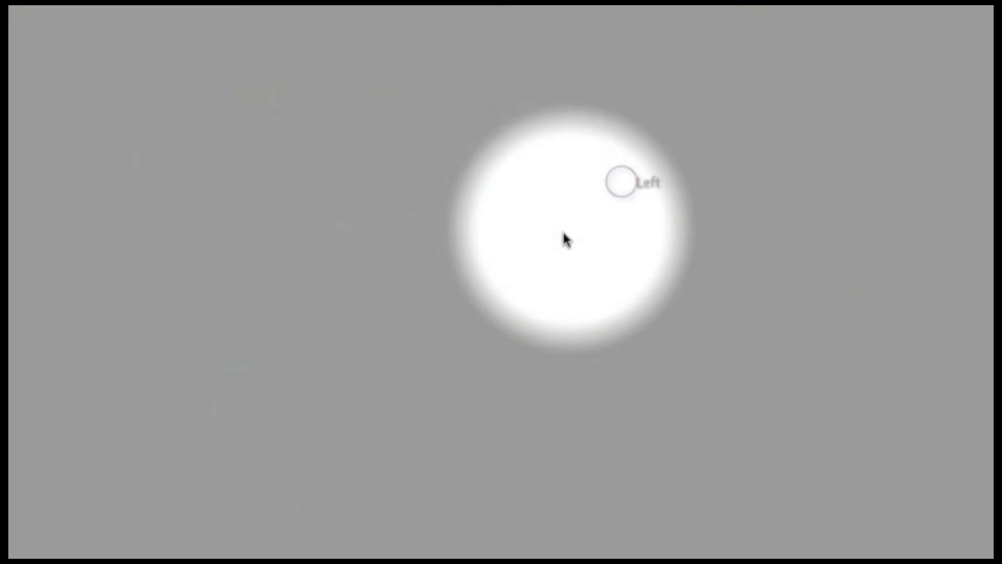
# - Register the editorial decision for the submission as "Revisões requeridas" and confirm it
pyautogui.scroll(-10, 464, 258)
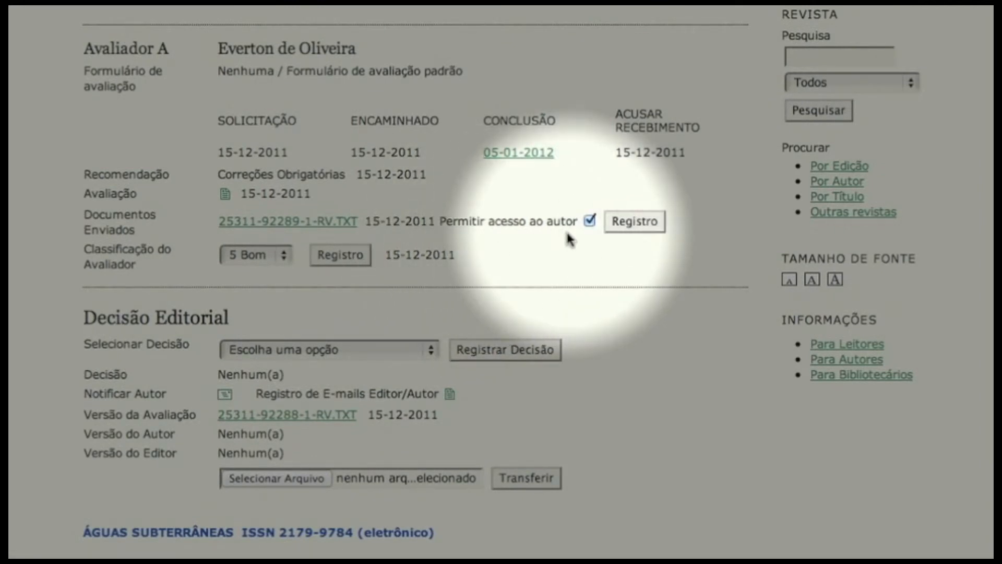
pyautogui.scroll(-1, 291, 254)
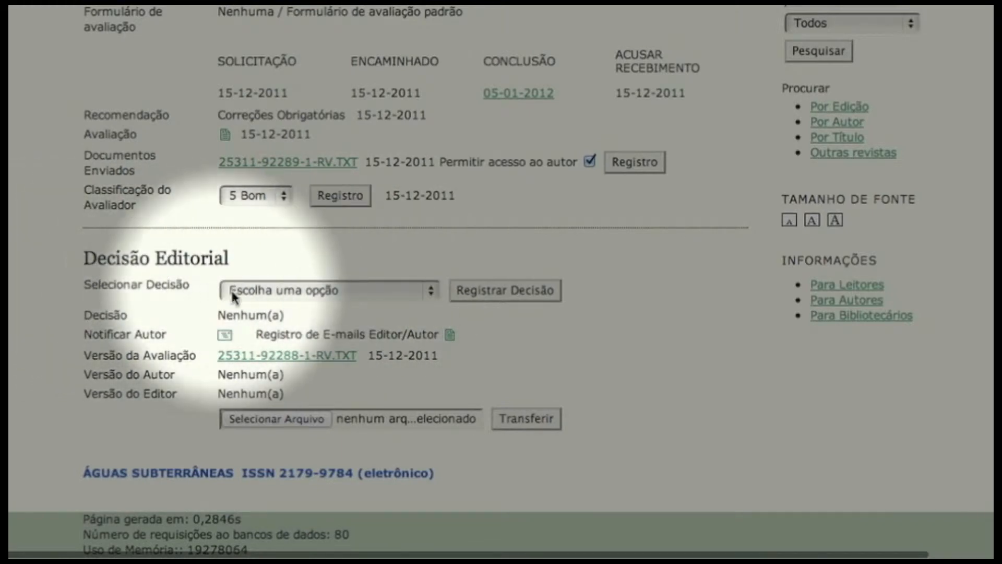
pyautogui.click(427, 291)
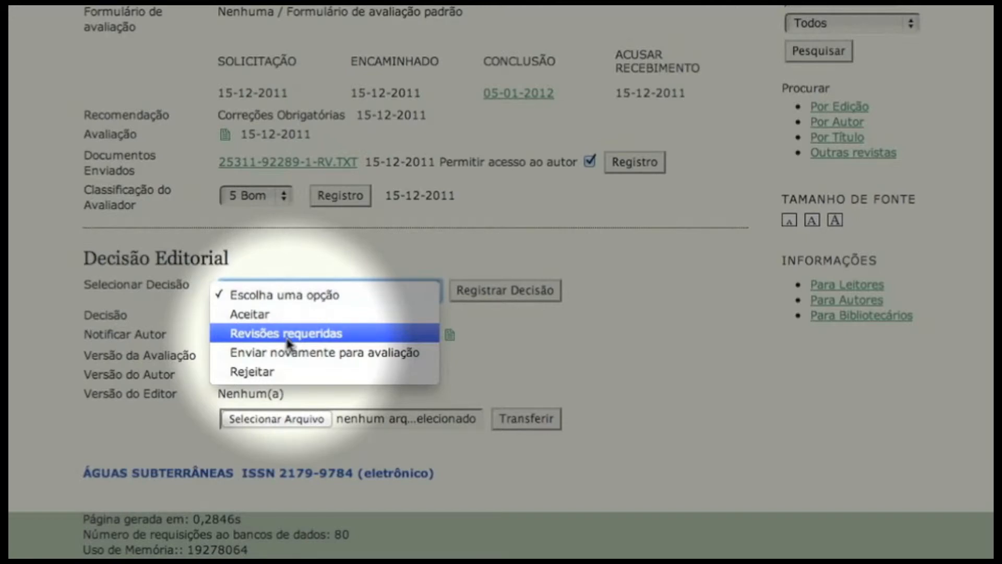
pyautogui.click(287, 336)
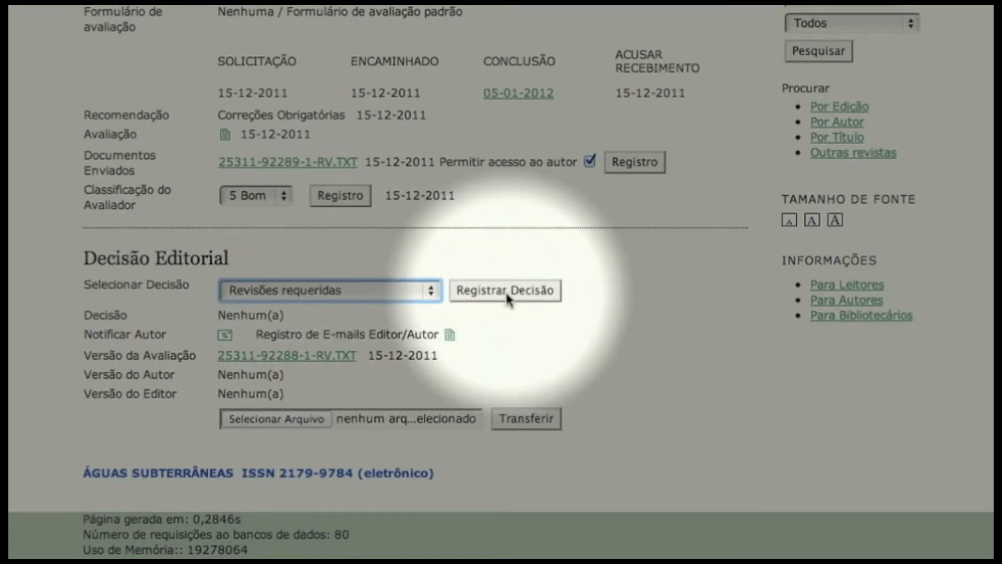
pyautogui.click(506, 297)
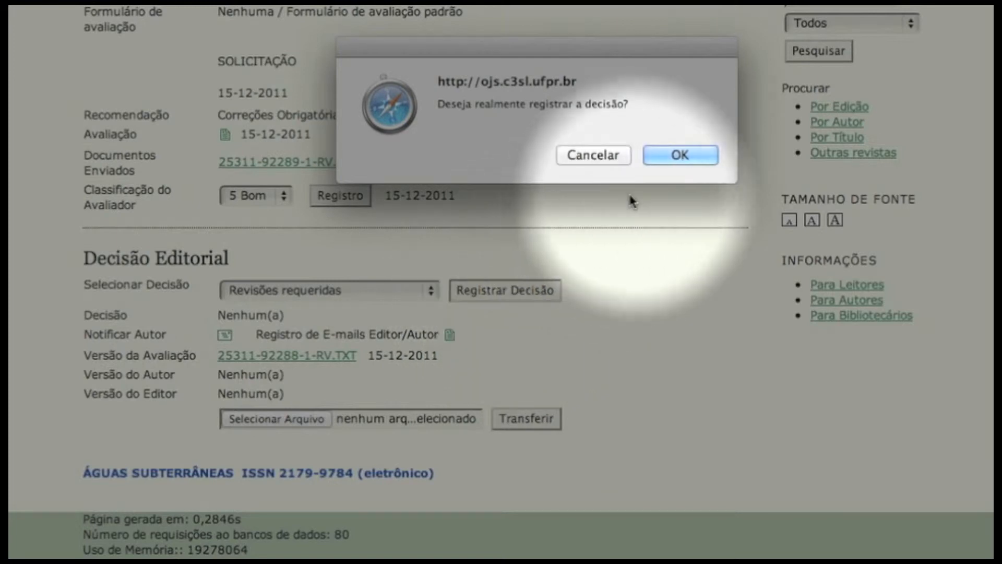
pyautogui.click(678, 156)
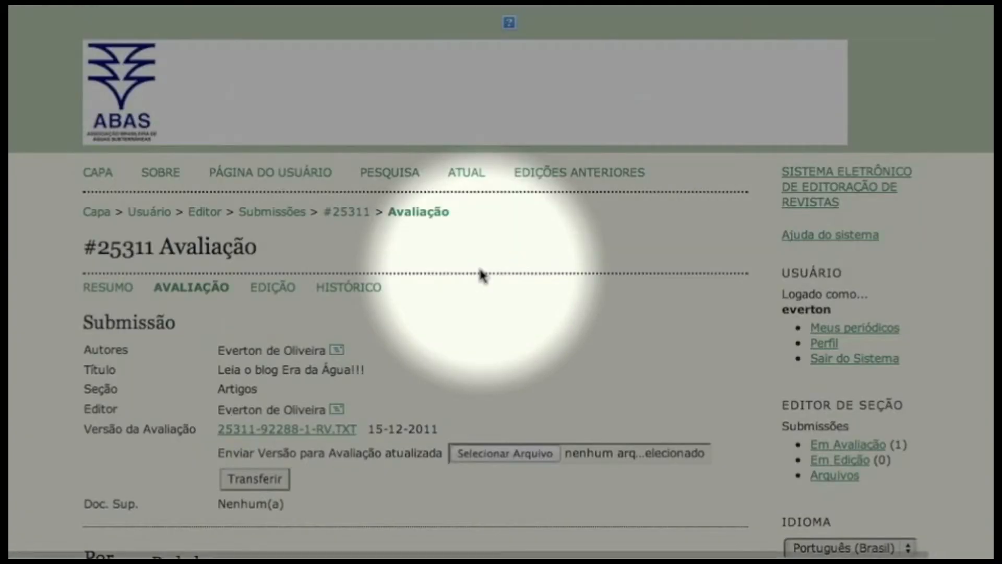
# - Open the e-mail form that notifies the author of the editorial decision
pyautogui.scroll(-5, 473, 275)
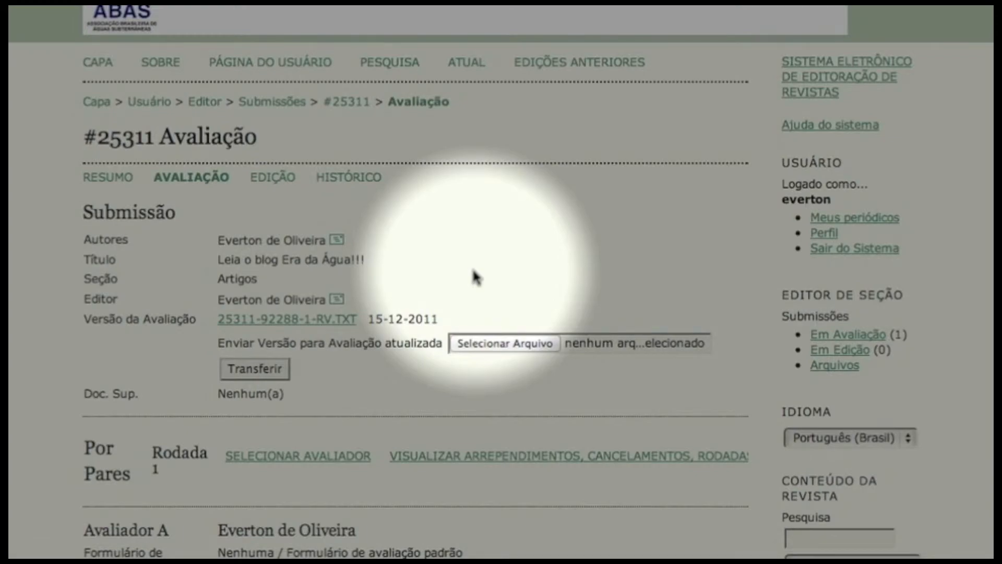
pyautogui.scroll(-3, 399, 263)
pyautogui.scroll(-15, 399, 261)
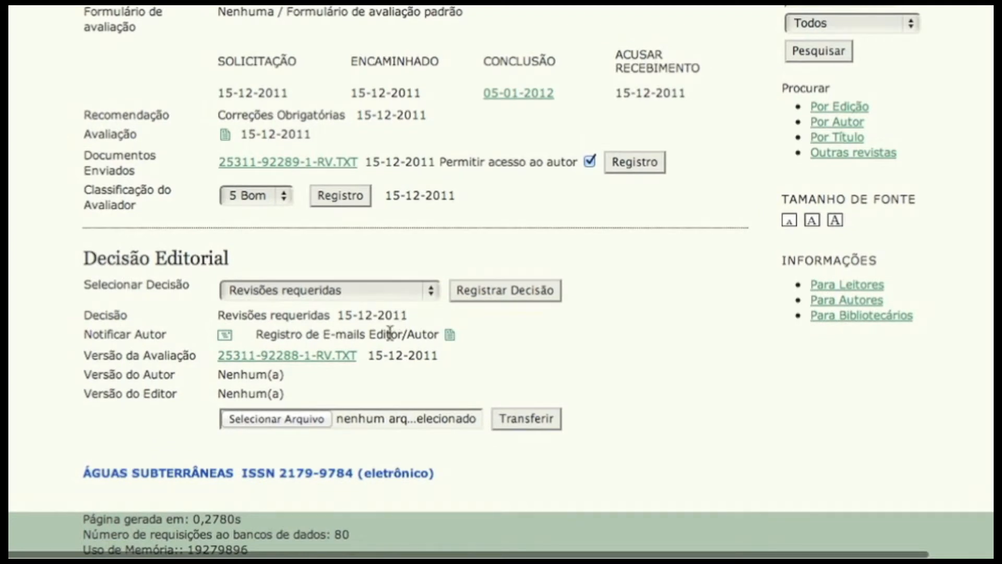
pyautogui.hscroll(1, 453, 341)
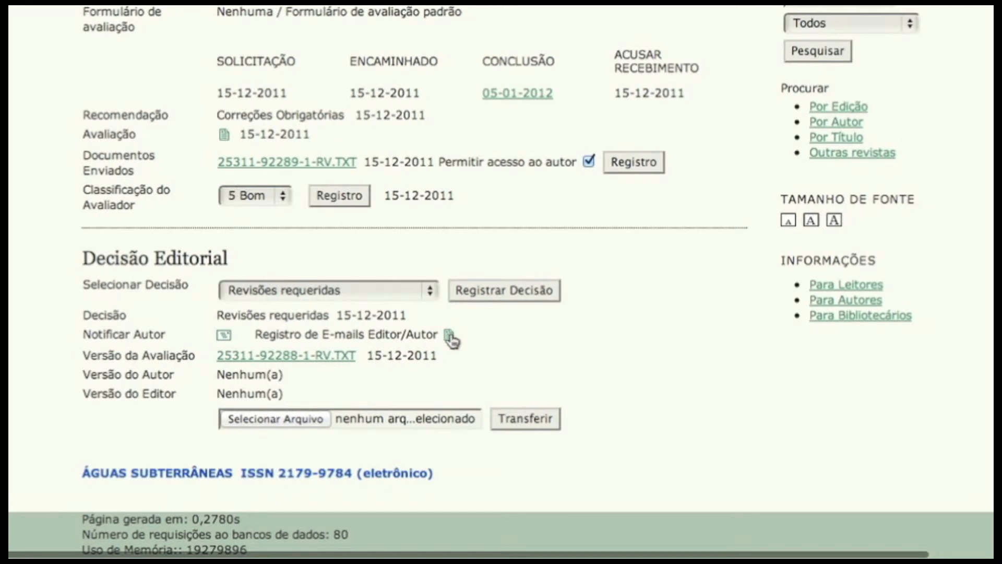
pyautogui.scroll(1, 294, 337)
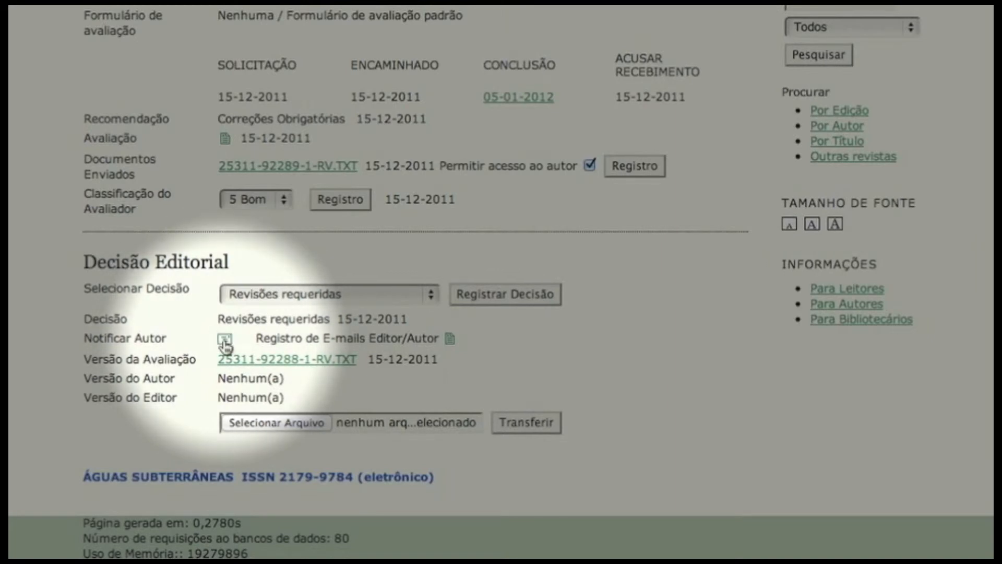
pyautogui.click(225, 340)
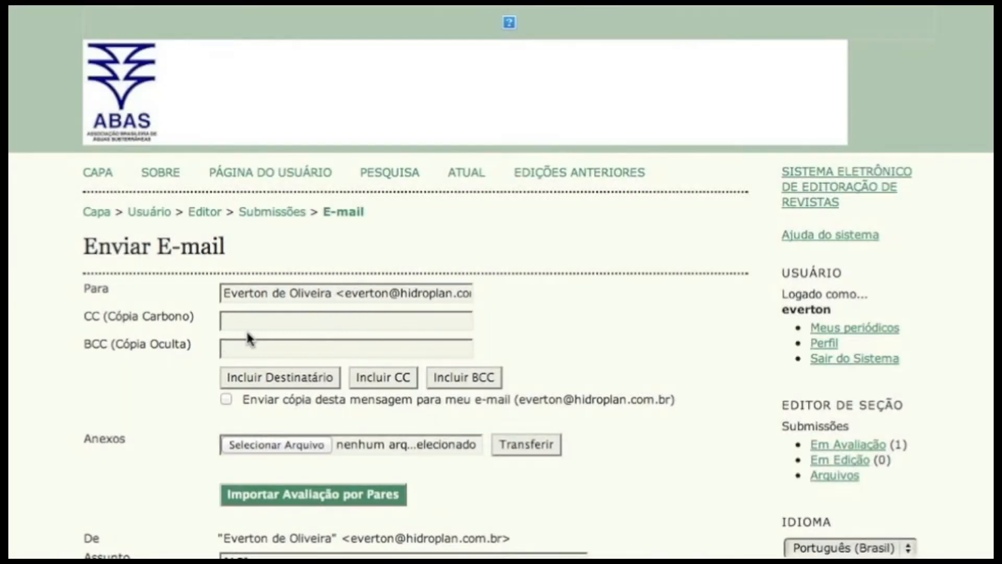
# - Set the subject of the author notification to "[AS] Correções requeridas para o artigo"
pyautogui.scroll(-2, 245, 339)
pyautogui.scroll(-10, 249, 338)
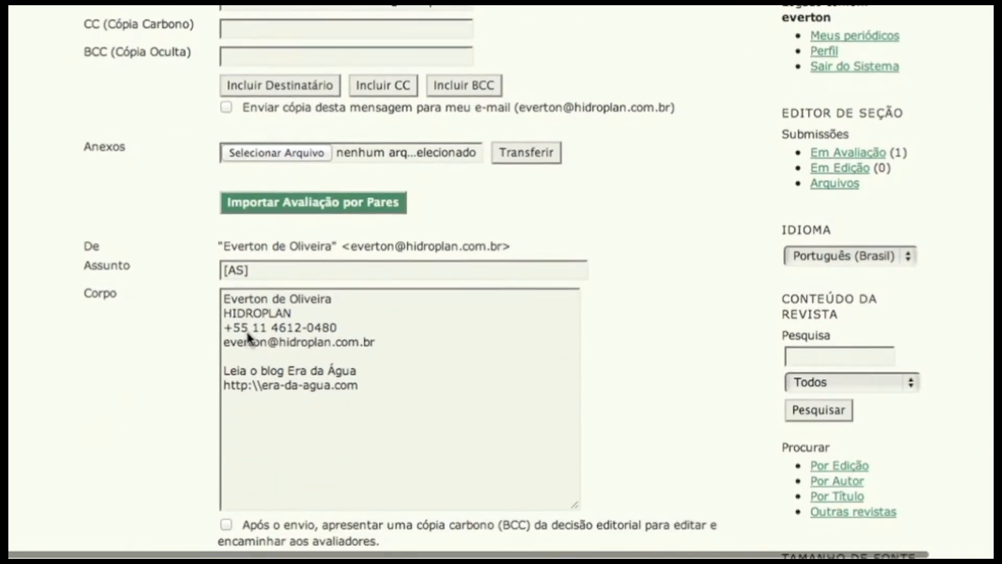
pyautogui.click(292, 268)
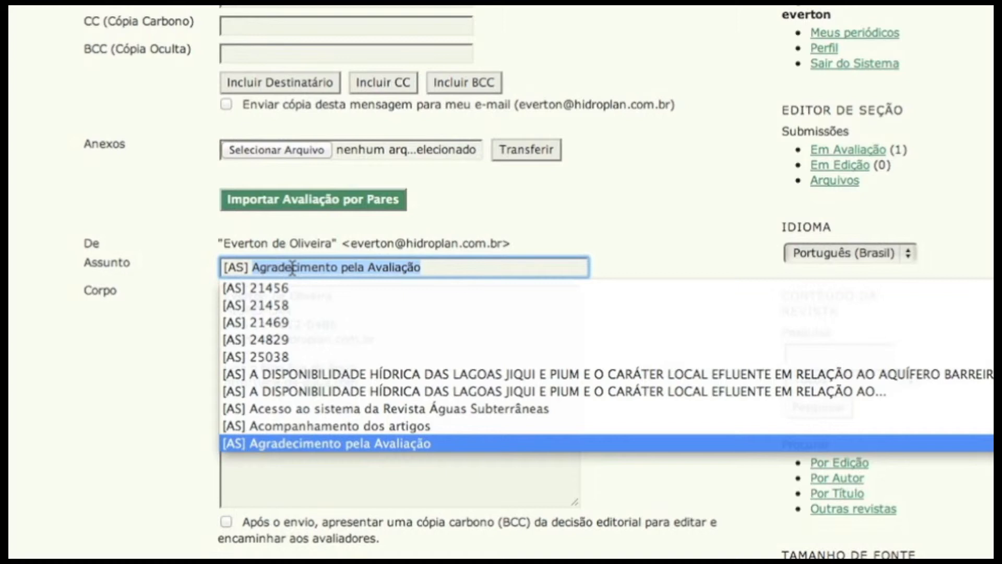
pyautogui.write('Corre')
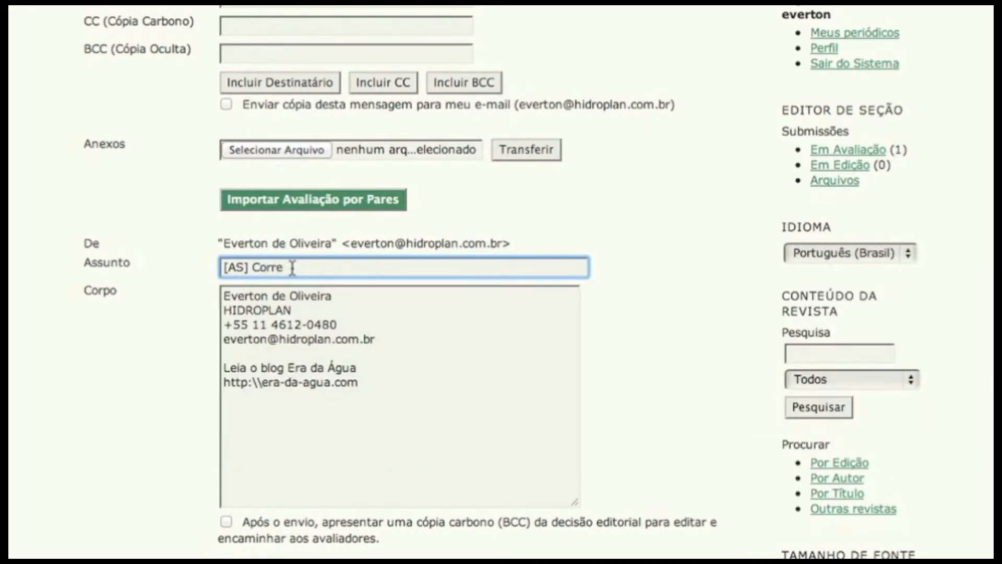
pyautogui.write('ções requeridas ')
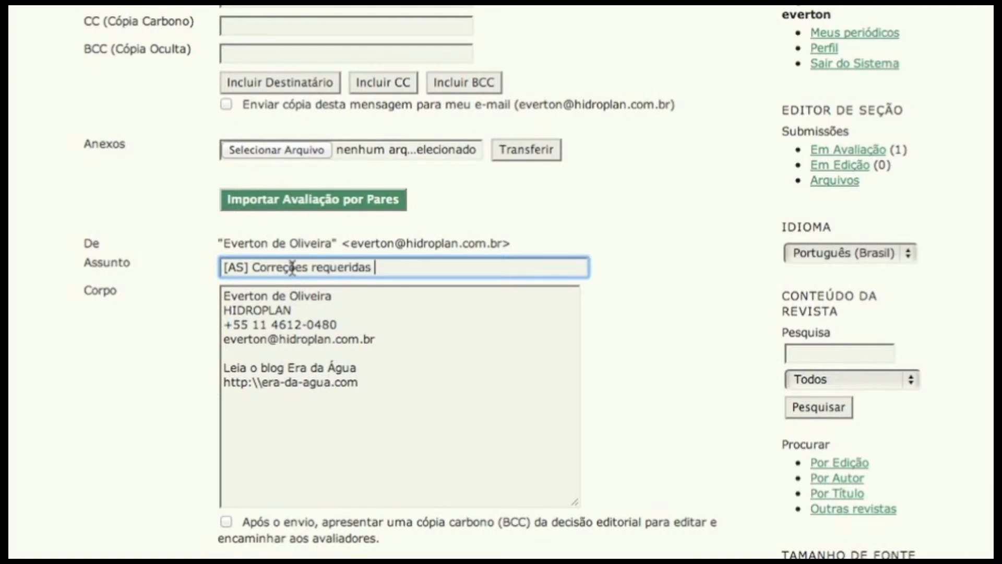
pyautogui.write('para o artigo')
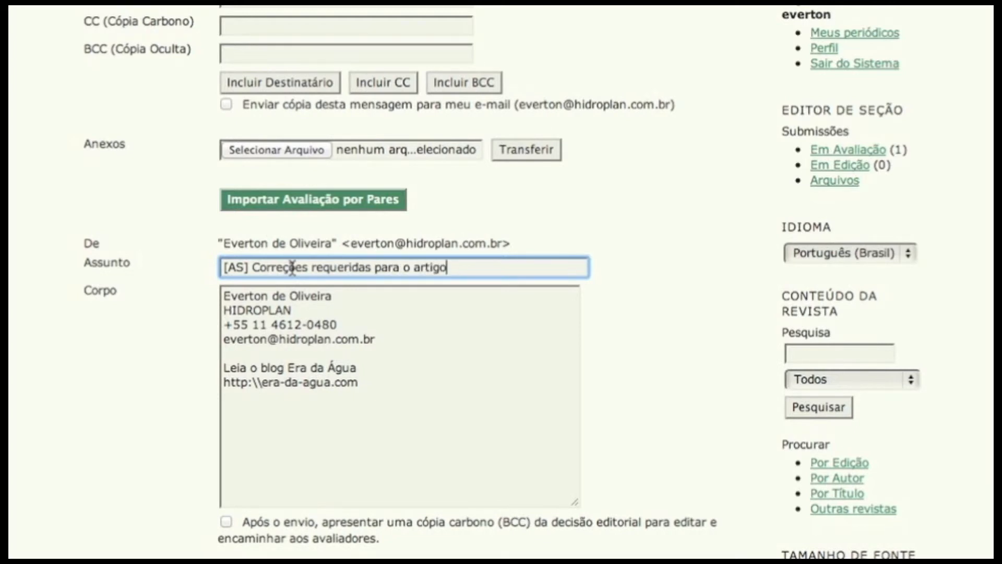
pyautogui.scroll(5, 163, 233)
pyautogui.scroll(-5, 165, 236)
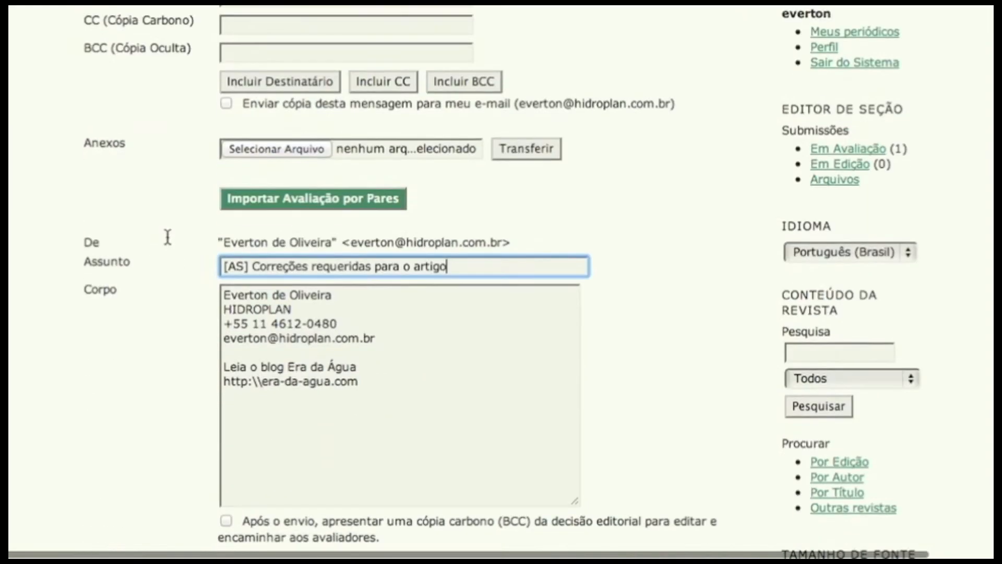
# - Import the peer review comments into the body of the author notification
pyautogui.scroll(-2, 168, 236)
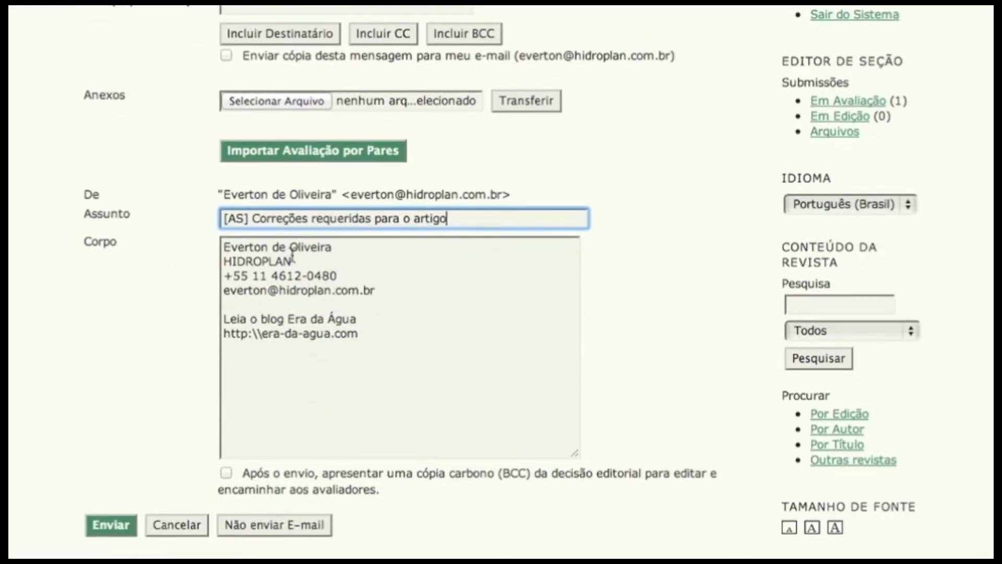
pyautogui.click(228, 246)
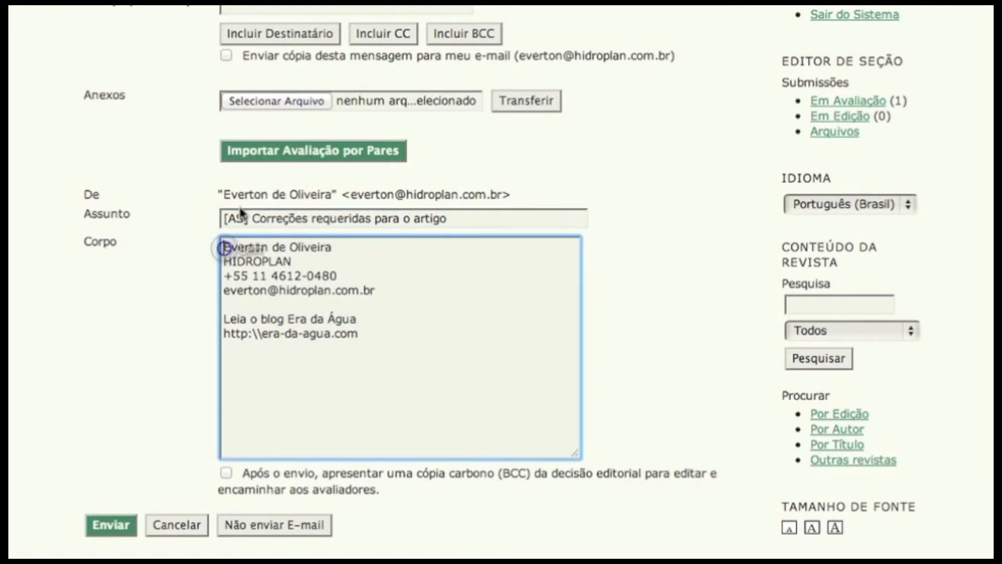
pyautogui.click(252, 153)
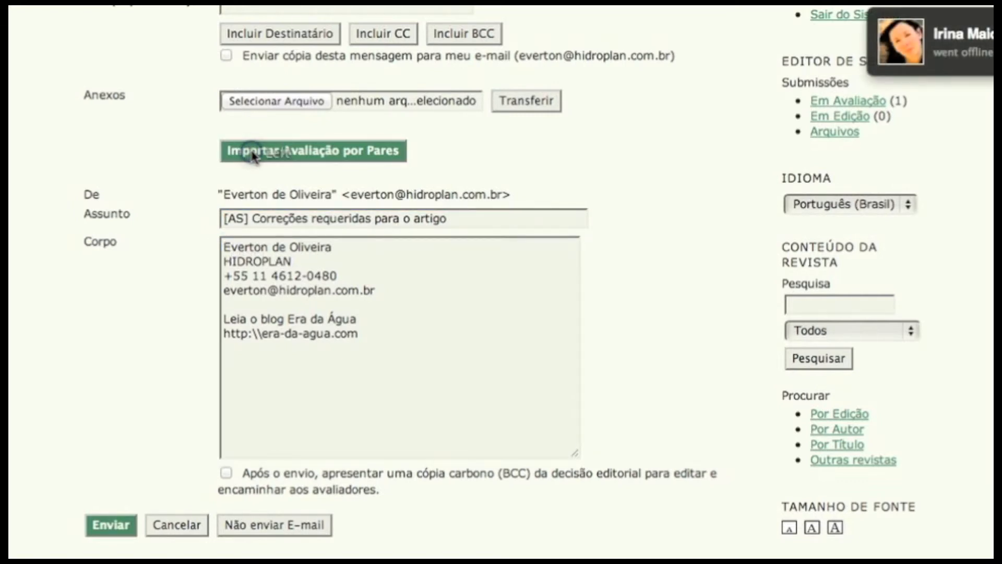
pyautogui.scroll(-5, 284, 375)
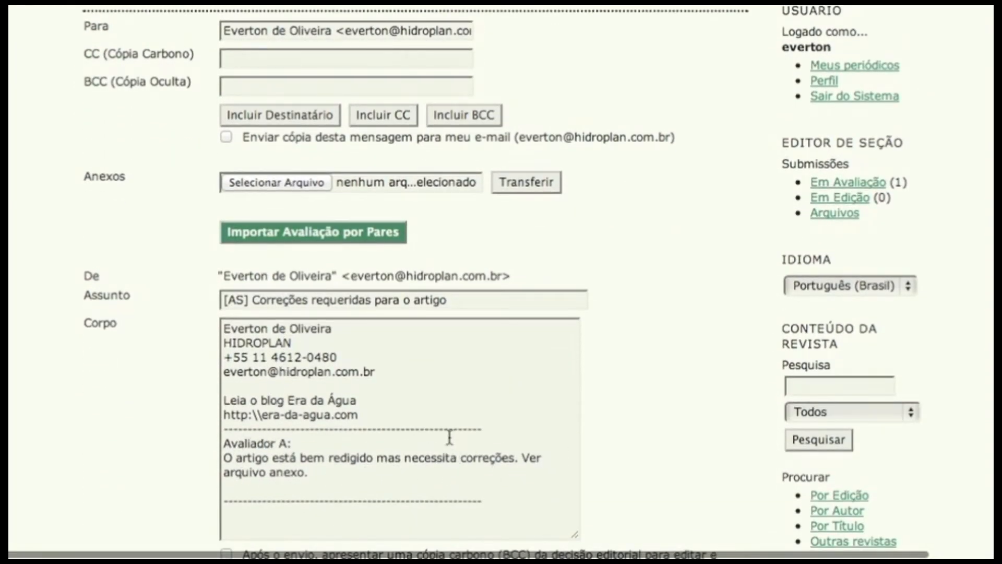
pyautogui.scroll(-1, 363, 370)
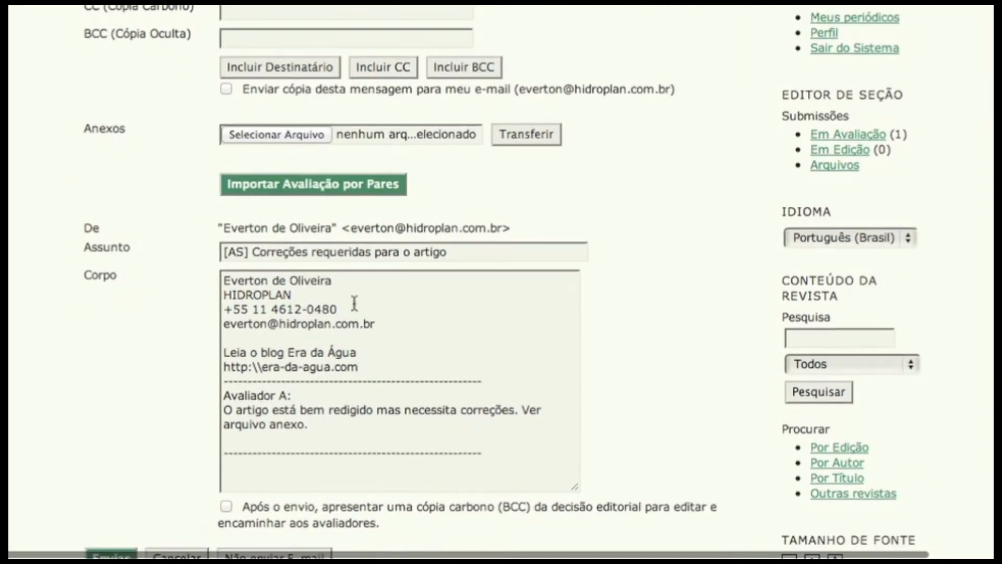
pyautogui.scroll(-4, 364, 284)
pyautogui.scroll(5, 364, 282)
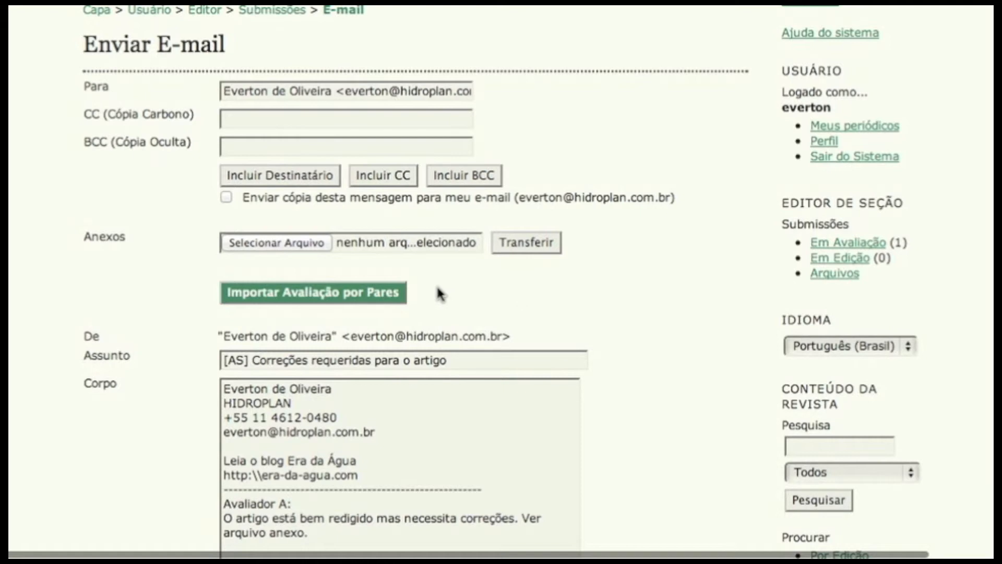
# - Delete the sentence "Ver arquivo anexo." from Avaliador A's comment in the message body
pyautogui.scroll(-4, 444, 287)
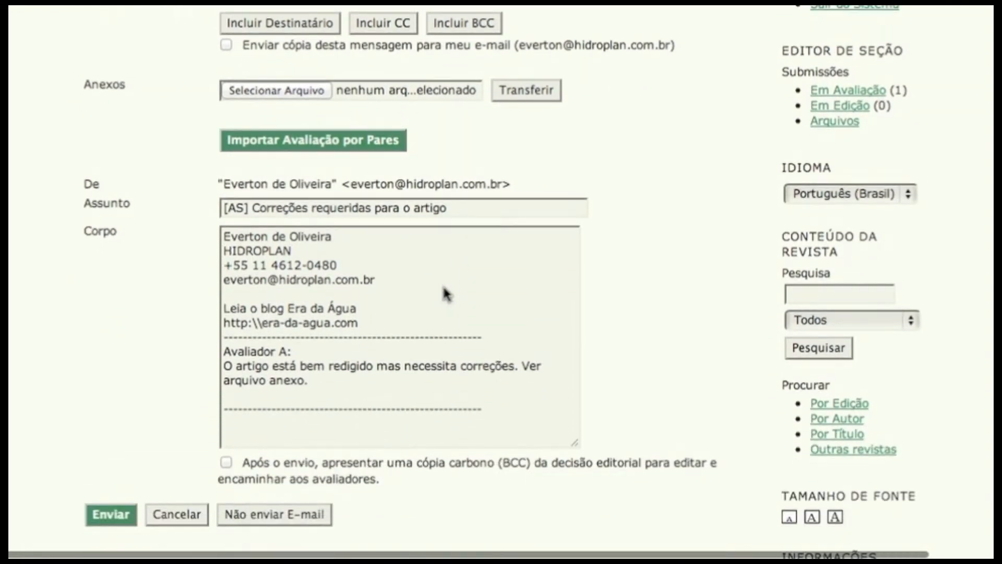
pyautogui.click(522, 297)
pyautogui.moveTo(522, 297); pyautogui.dragTo(376, 315)
pyautogui.press('BackSpace')
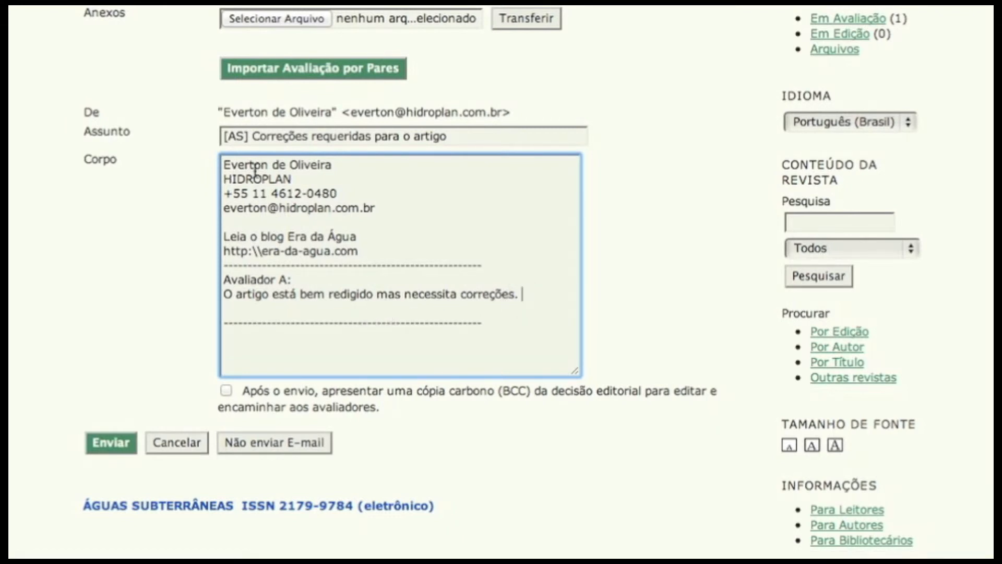
pyautogui.scroll(3, 514, 80)
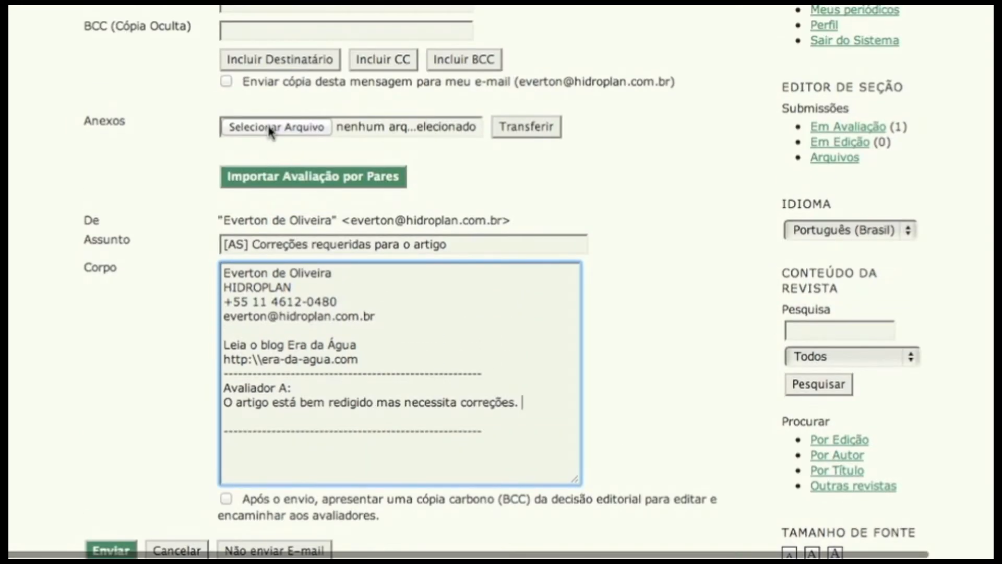
pyautogui.scroll(-2, 271, 131)
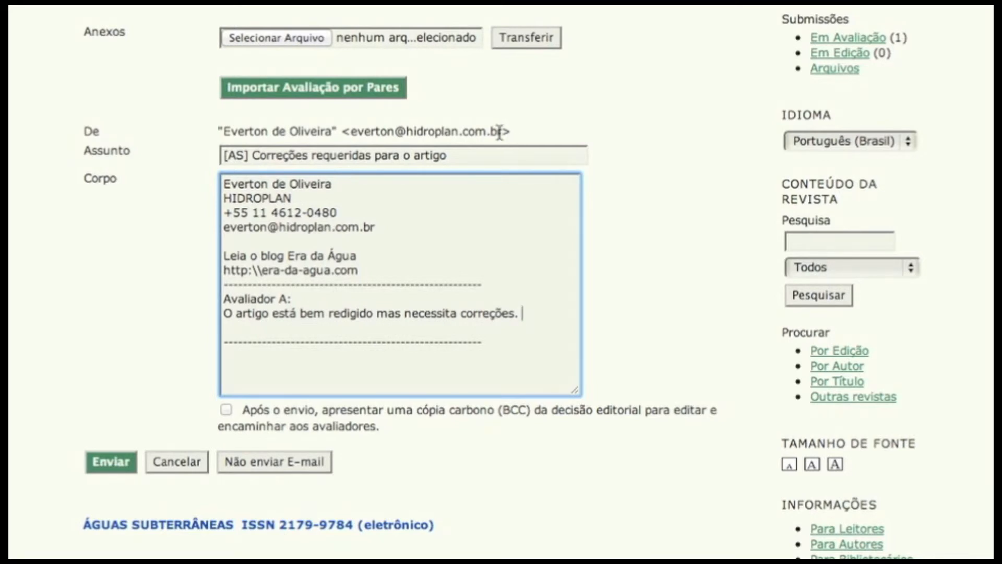
# - Insert blank lines above the signature in the message body and add the greeting "prezado autor," at the start
pyautogui.scroll(3, 287, 231)
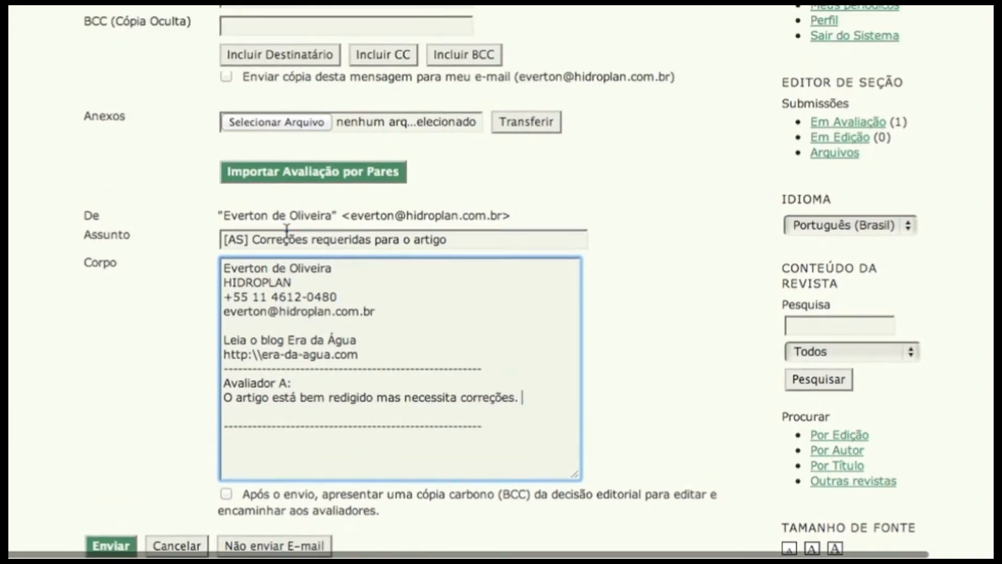
pyautogui.click(225, 269)
pyautogui.press('Return')
pyautogui.press('Return')
pyautogui.press('Return')
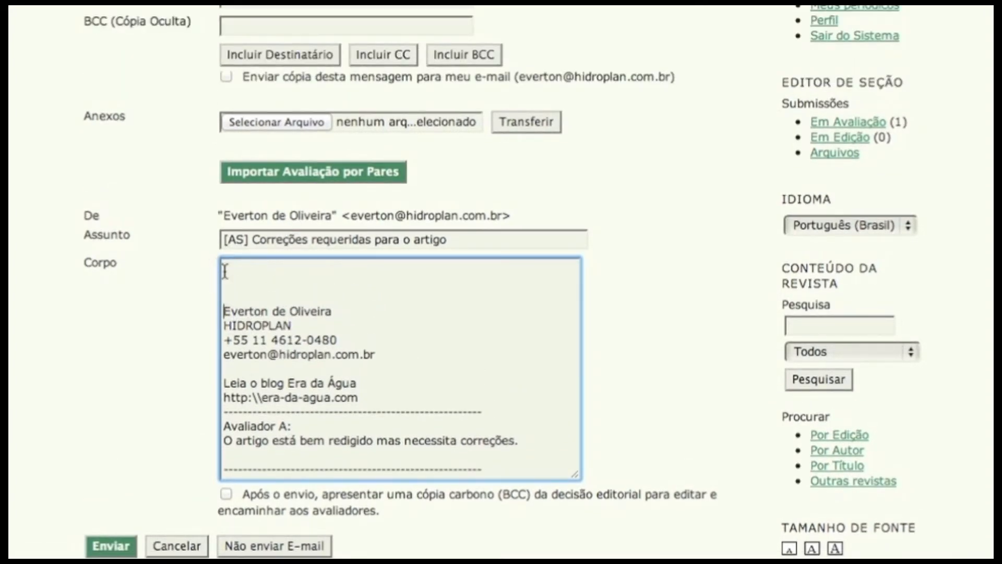
pyautogui.write('prezado ator,')
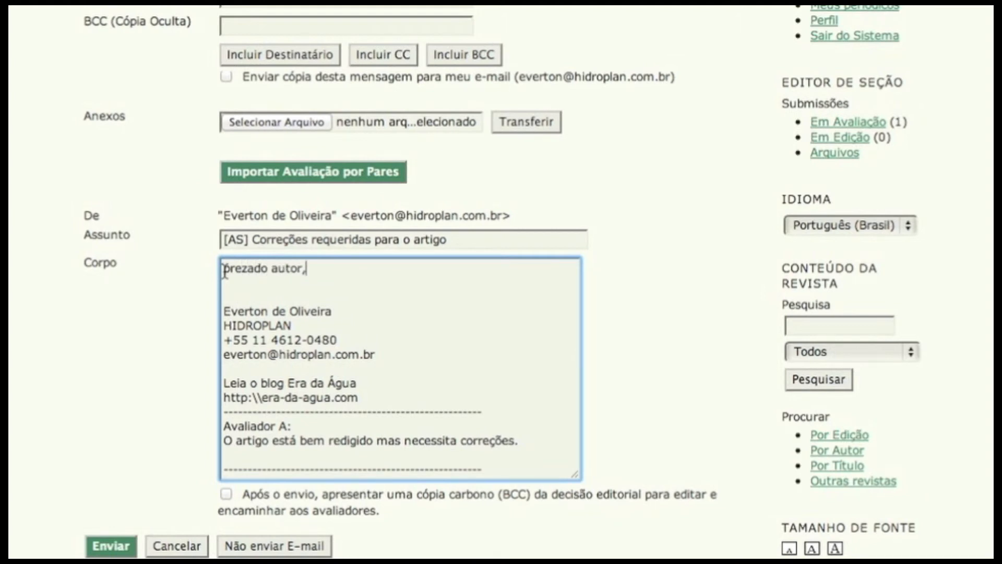
# - Write "Considere as correções sugeridas. O prazo para devolução é de 40 dias." below the greeting, separated by a blank line
pyautogui.press('Return')
pyautogui.press('Return')
pyautogui.write('C')
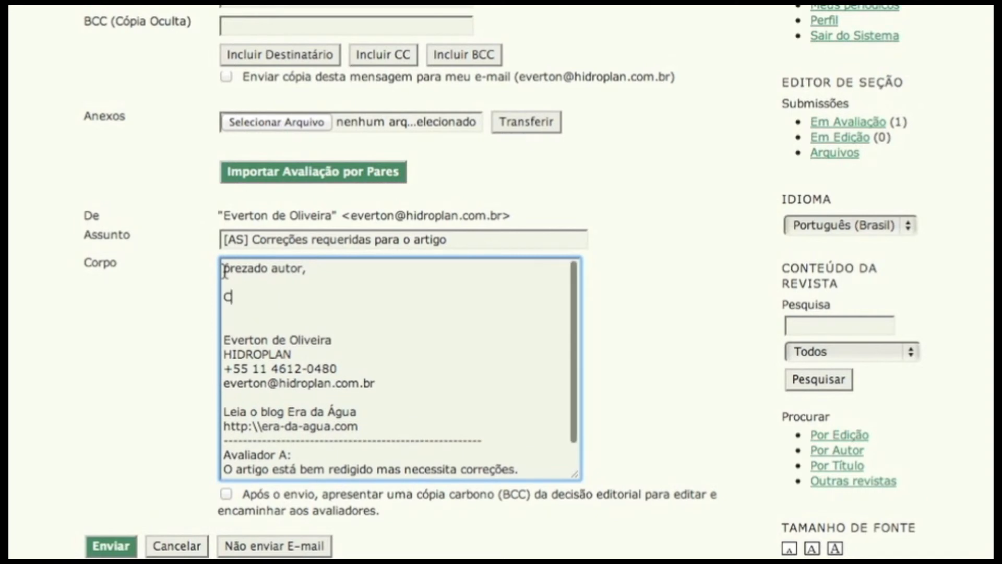
pyautogui.write('onsidere as correções sugeridas. O prazo')
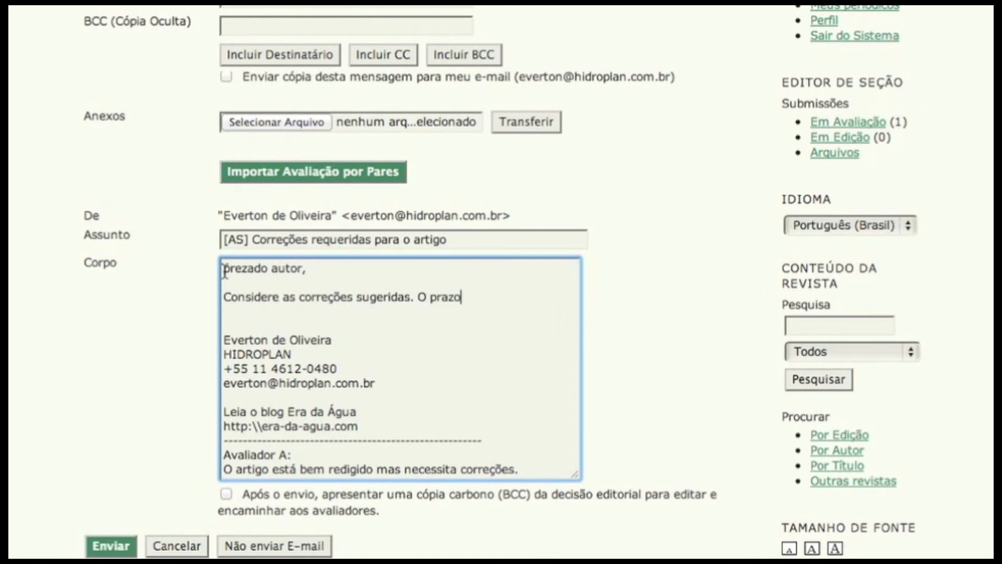
pyautogui.write(' para devolução é de 40 dias.')
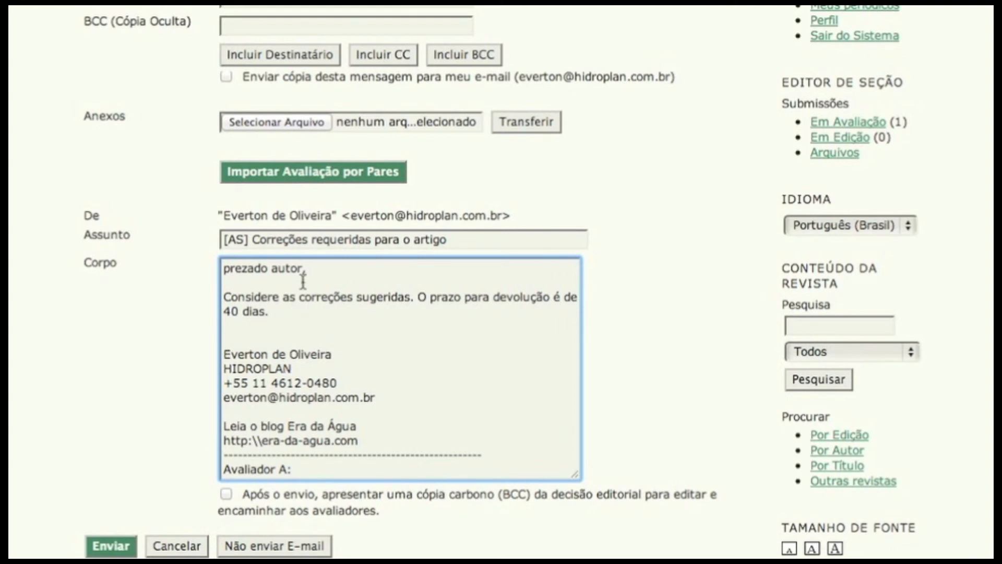
# - Send the notification to the author and check the submission's peer review and editorial decision sections
pyautogui.scroll(-3, 134, 439)
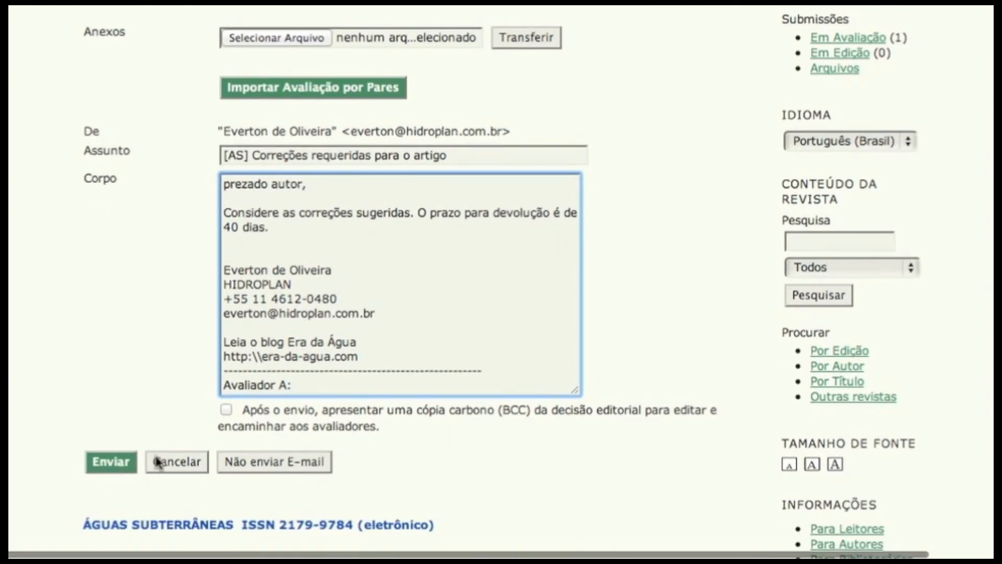
pyautogui.click(119, 465)
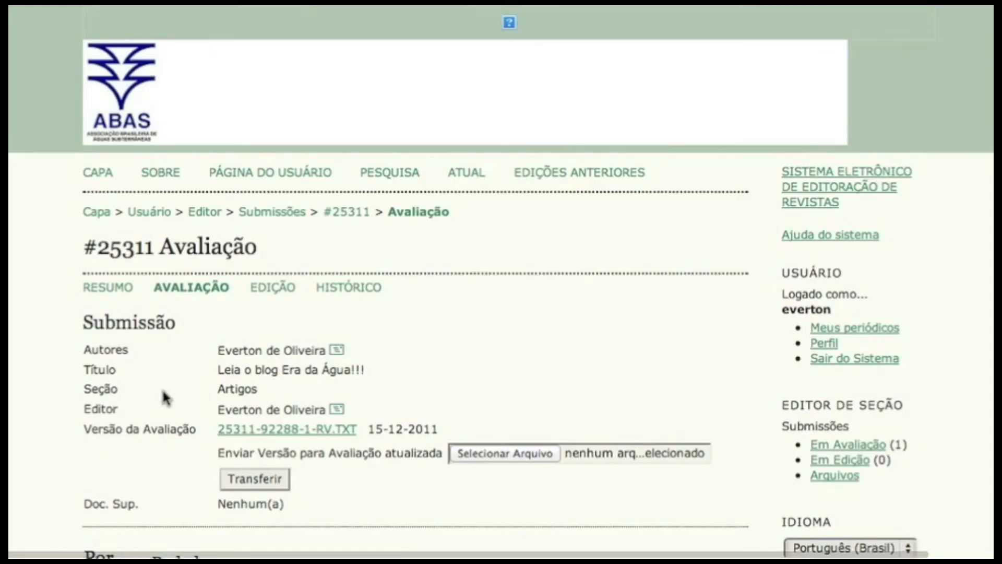
pyautogui.scroll(-5, 163, 397)
pyautogui.scroll(-7, 163, 397)
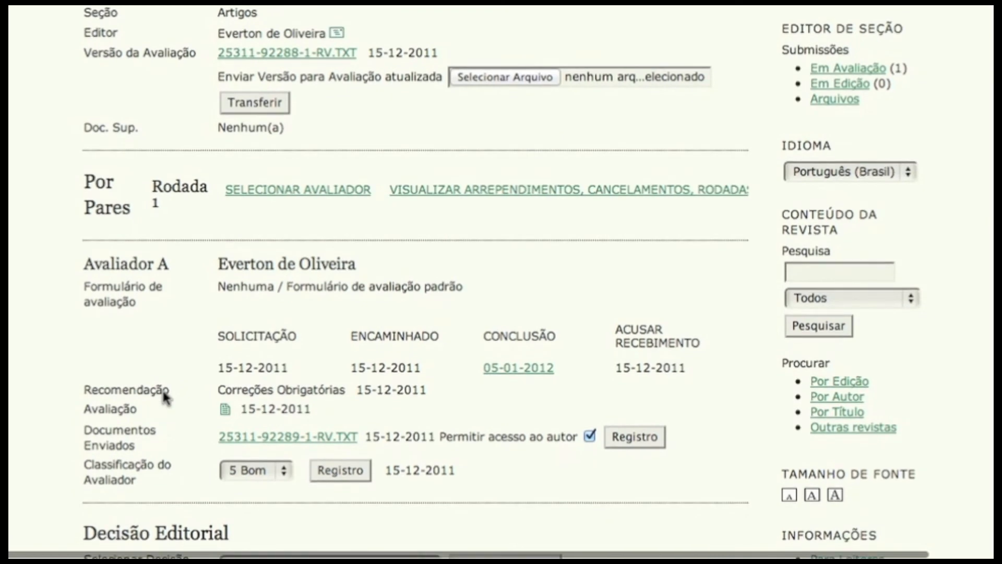
pyautogui.scroll(-7, 163, 396)
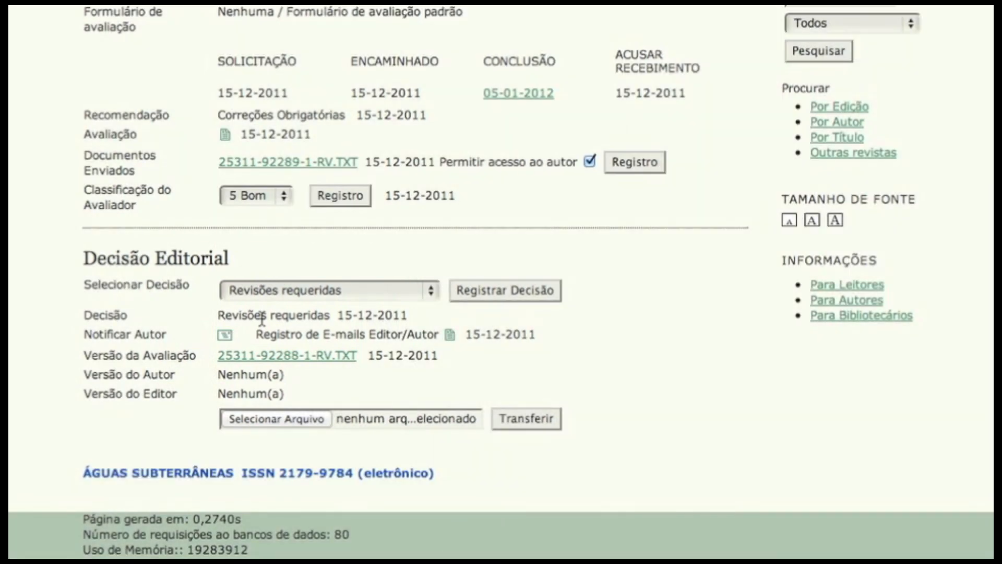
pyautogui.scroll(1, 261, 319)
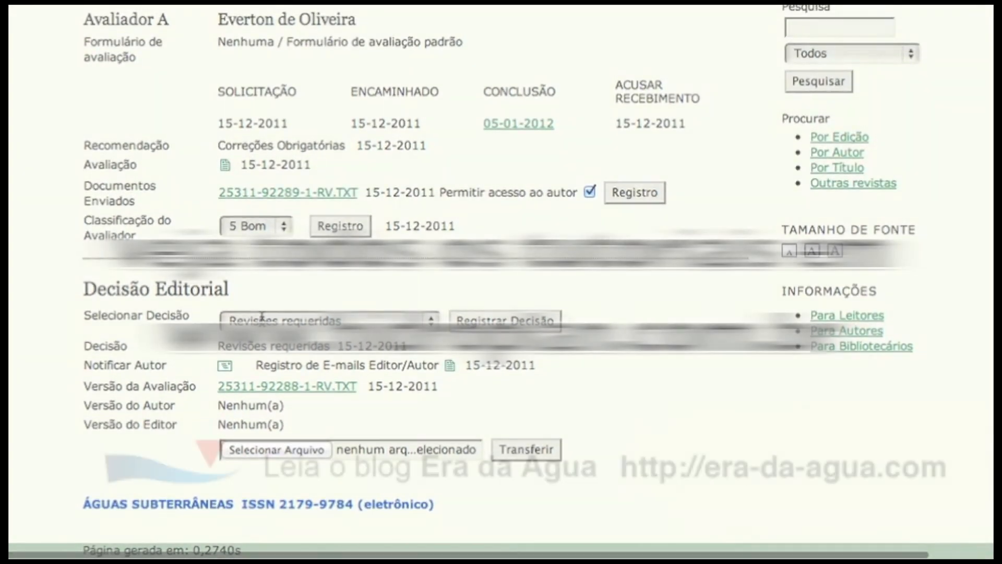